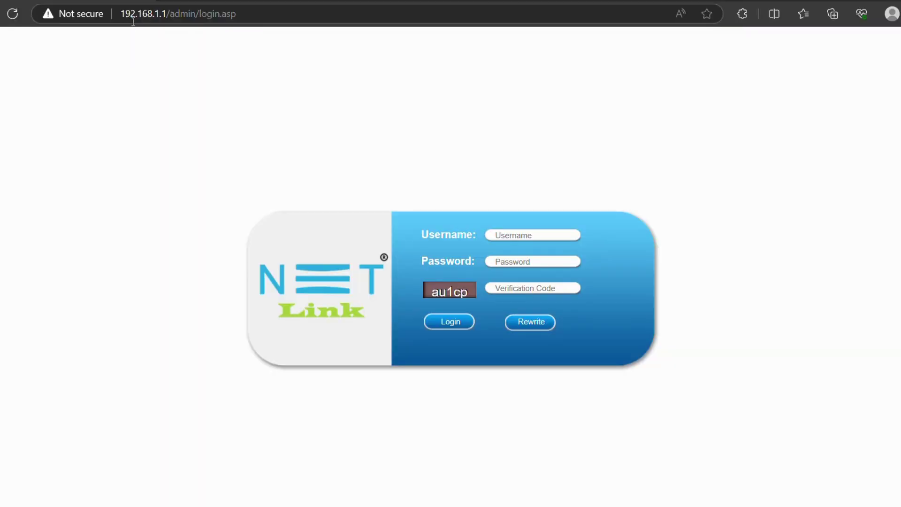
Step: Log in with username admin, the account password and the shown verification code
{"action": "left_click", "coordinate": [513, 234]}
{"action": "type", "text": "adm"}
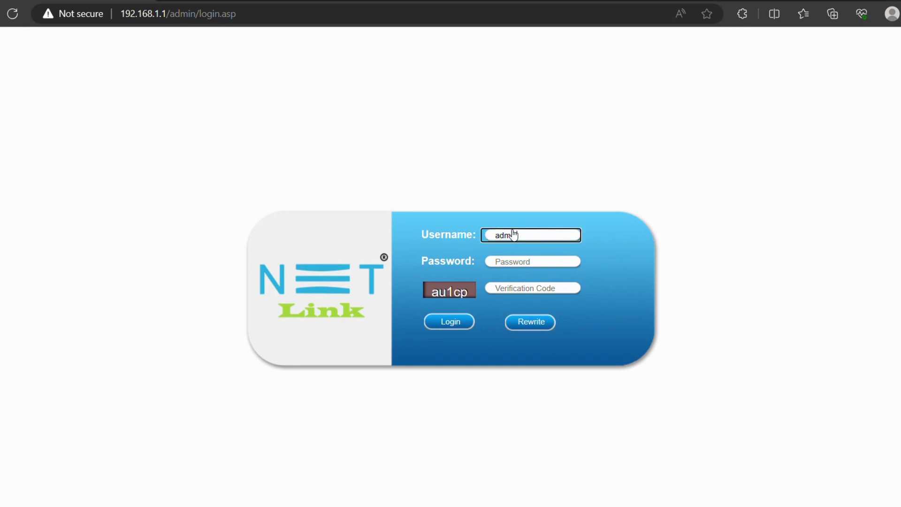
{"action": "type", "text": "in"}
{"action": "left_click", "coordinate": [507, 265]}
{"action": "key", "text": "ctrl+v"}
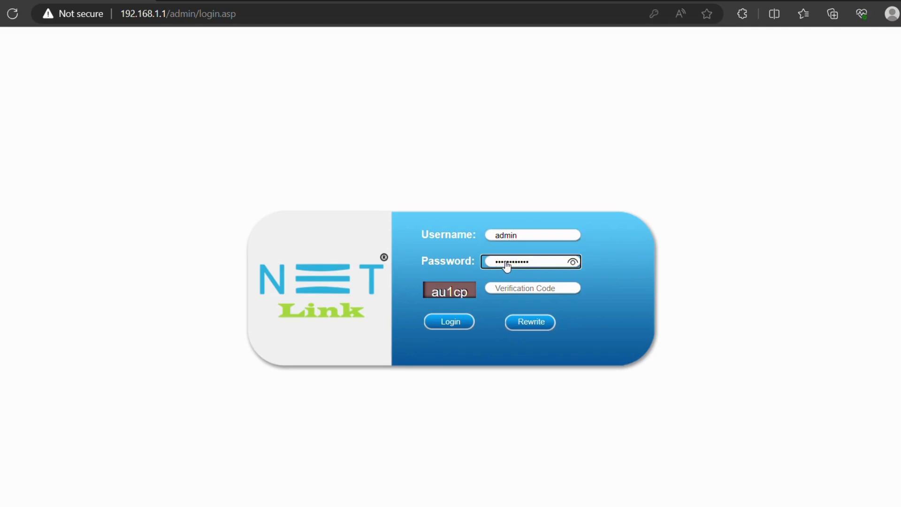
{"action": "left_click", "coordinate": [504, 290]}
{"action": "type", "text": "au1cp"}
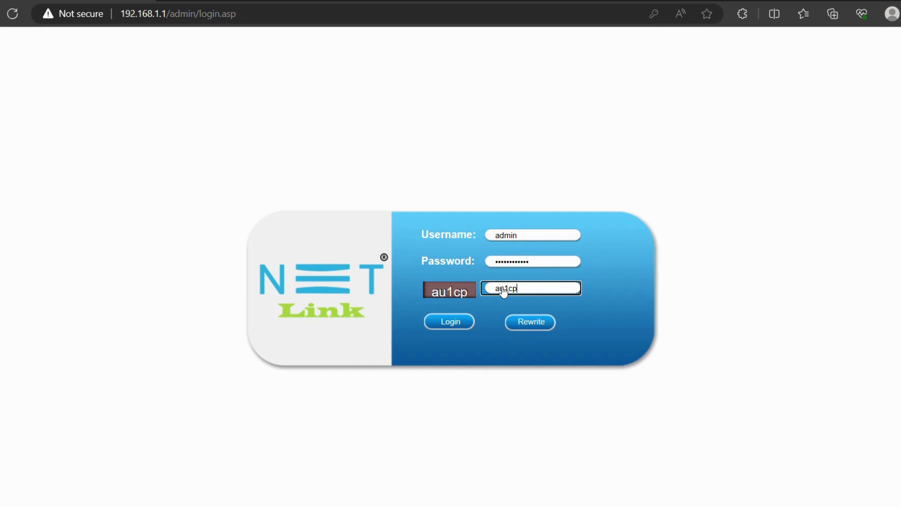
{"action": "left_click", "coordinate": [444, 321]}
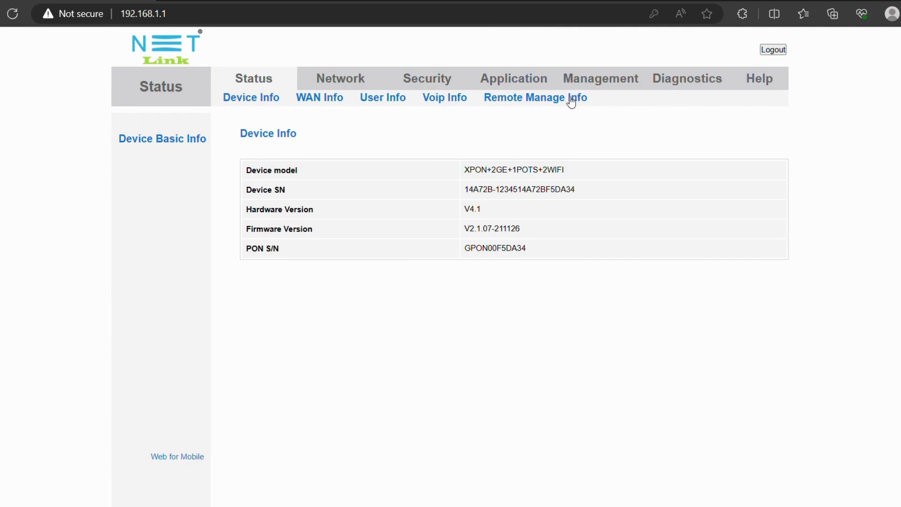
Step: Go to Application > Advance NAT > Virtual Server and start adding a new rule
{"action": "left_click", "coordinate": [492, 79]}
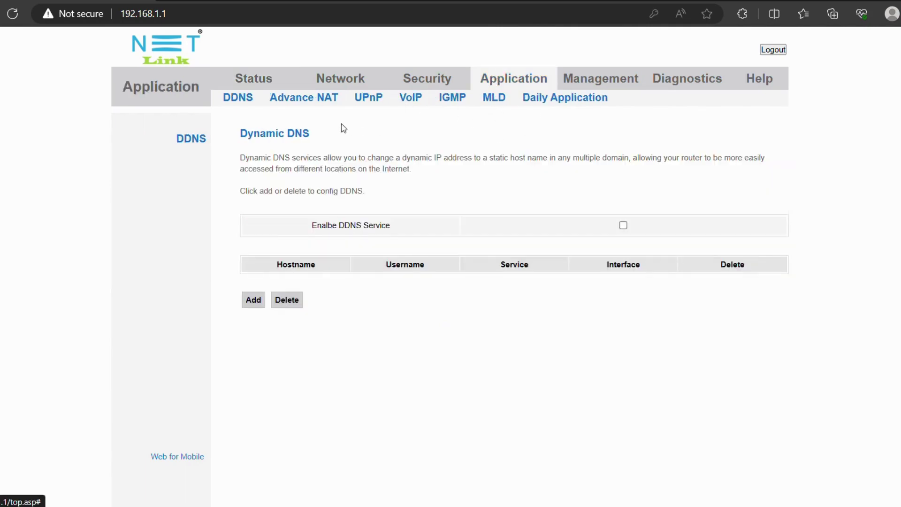
{"action": "left_click", "coordinate": [311, 104]}
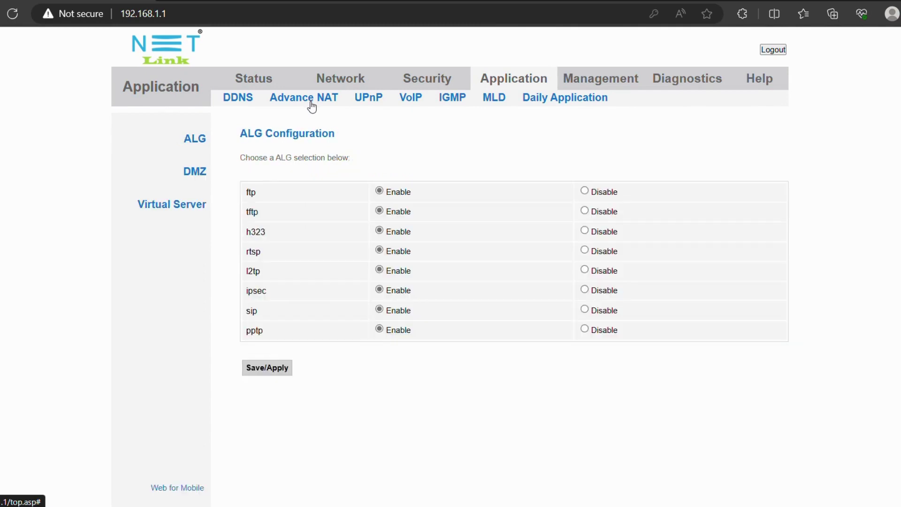
{"action": "left_click", "coordinate": [187, 208]}
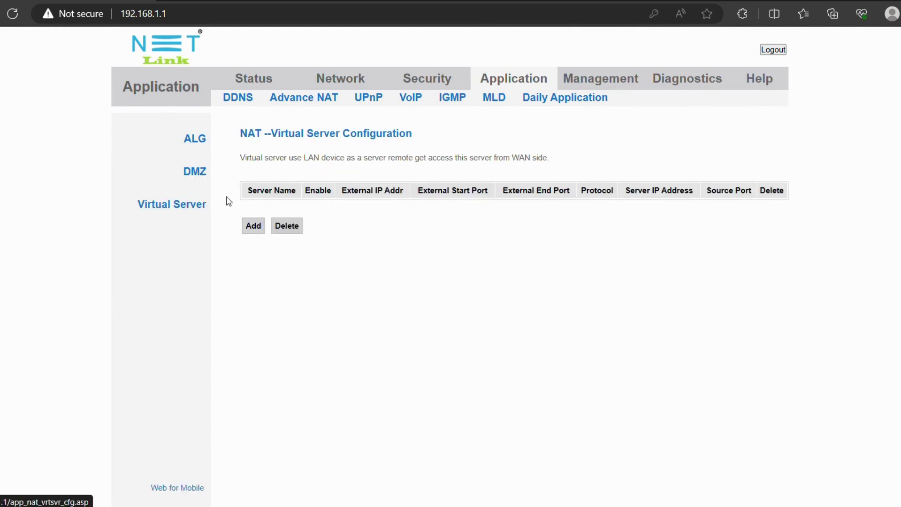
{"action": "left_click", "coordinate": [253, 227]}
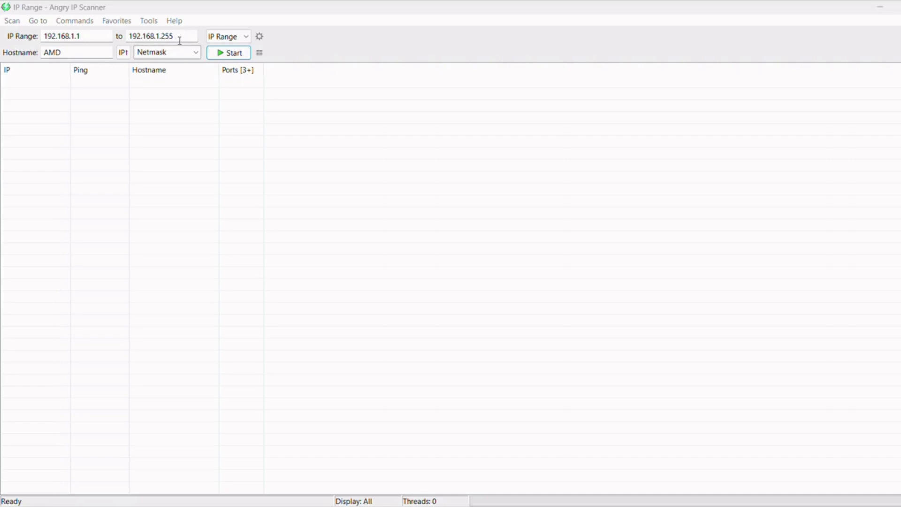
Step: Scan 192.168.1.1–192.168.1.255 and scroll through the discovered live hosts
{"action": "left_click", "coordinate": [222, 55]}
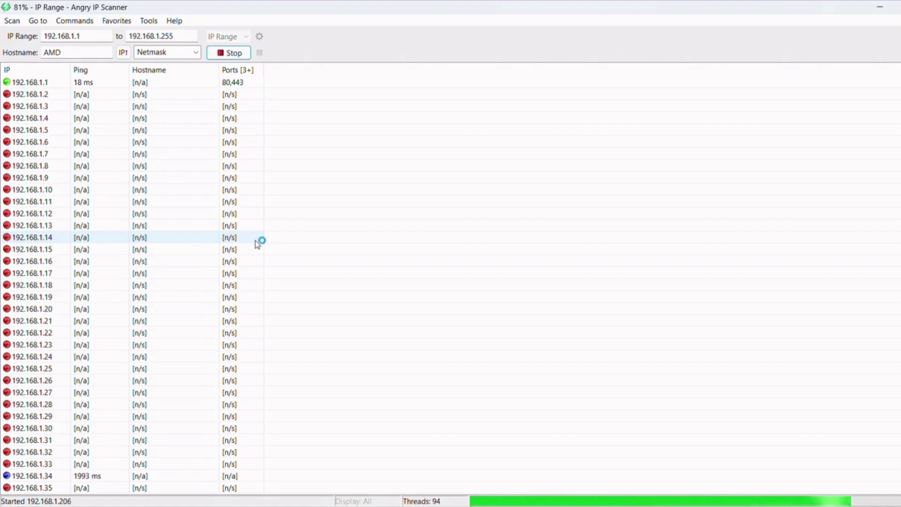
{"action": "scroll", "coordinate": [258, 244], "scroll_direction": "down", "scroll_amount": 4}
{"action": "scroll", "coordinate": [258, 243], "scroll_direction": "down", "scroll_amount": 5}
{"action": "scroll", "coordinate": [259, 242], "scroll_direction": "down", "scroll_amount": 1}
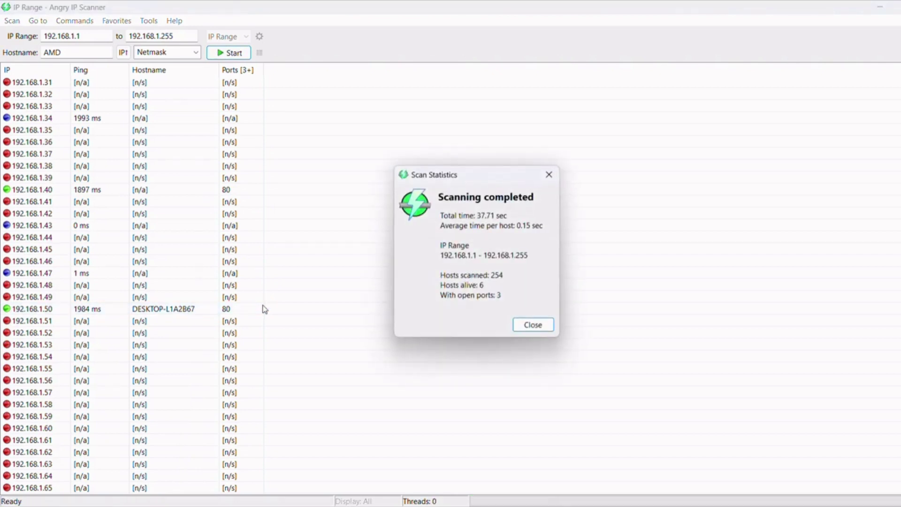
Step: Open host 192.168.1.50's details, copy its hostname DESKTOP-L1A2B67, and choose Custom server
{"action": "left_click", "coordinate": [549, 174]}
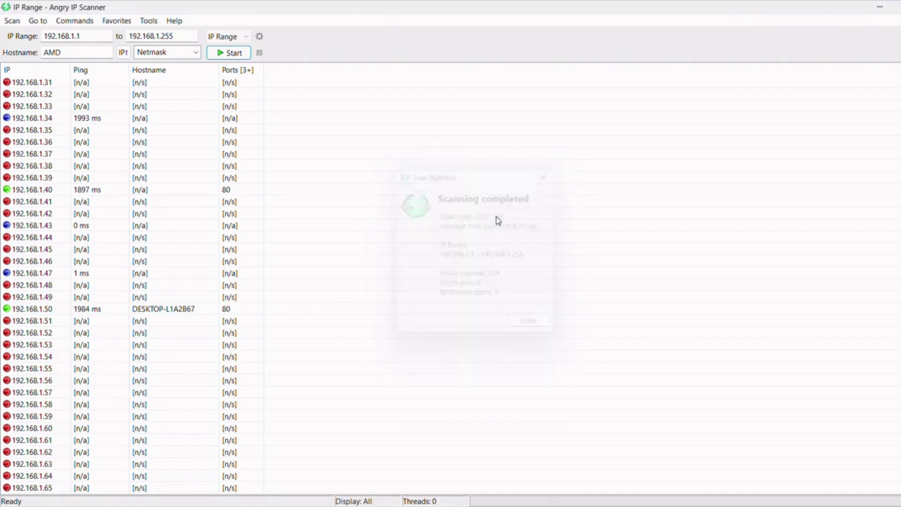
{"action": "left_click", "coordinate": [158, 315]}
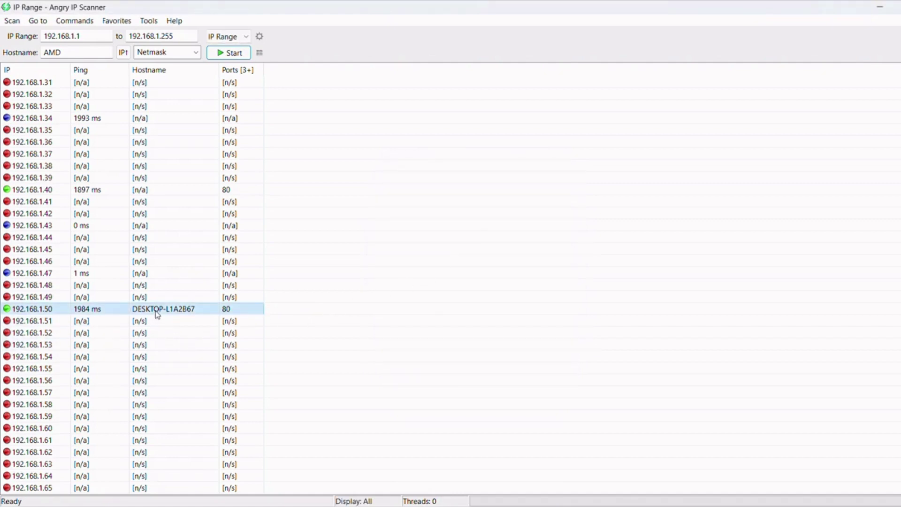
{"action": "double_click", "coordinate": [157, 314]}
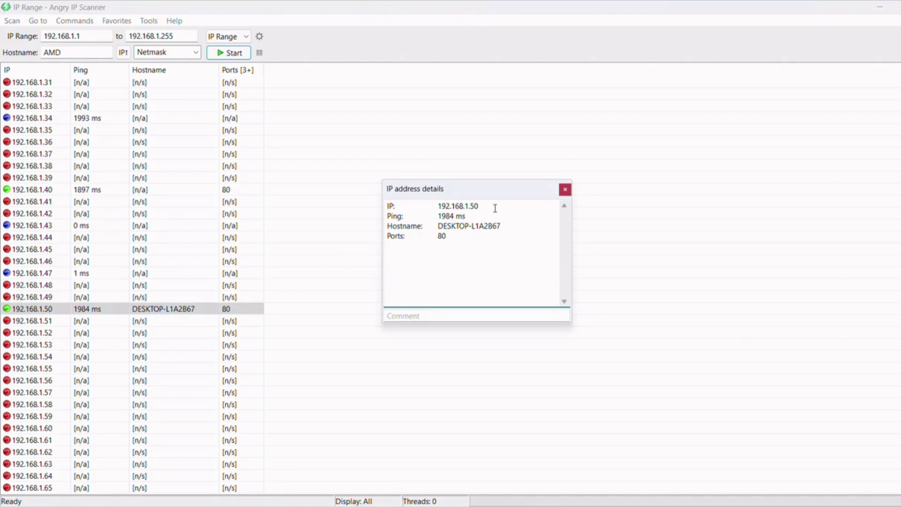
{"action": "left_click_drag", "start_coordinate": [484, 206], "coordinate": [438, 208]}
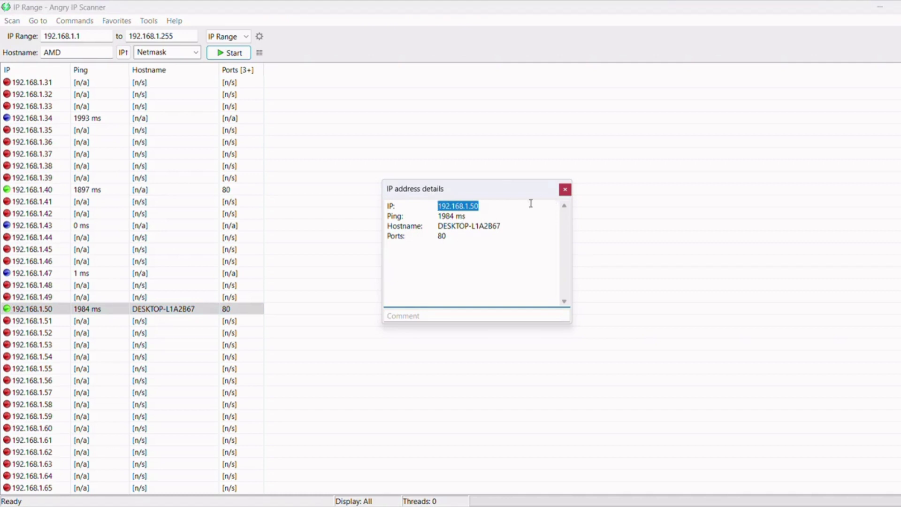
{"action": "left_click", "coordinate": [507, 225]}
{"action": "left_click_drag", "start_coordinate": [506, 224], "coordinate": [439, 233]}
{"action": "key", "text": "ctrl+c"}
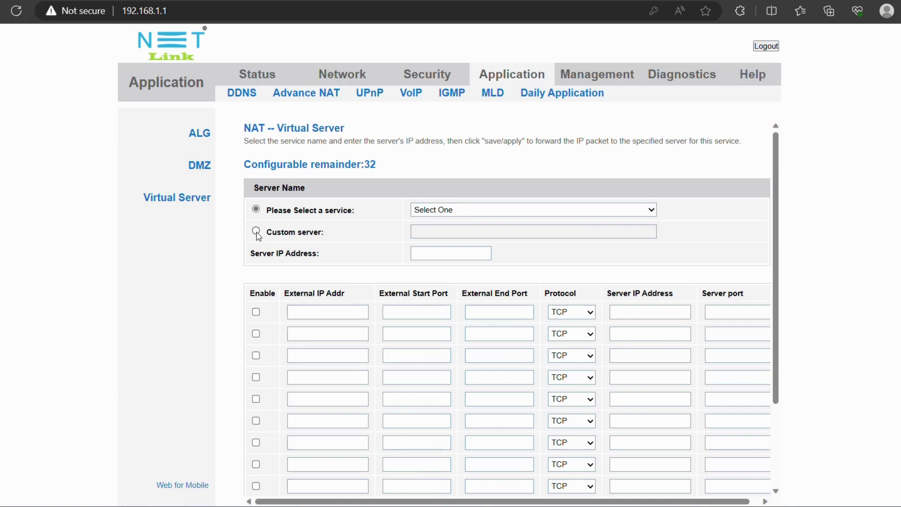
{"action": "left_click", "coordinate": [257, 231]}
Step: Name the custom server DESKTOP-L1A2B67, give it IP 192.168.1.50, and enable rule row 1
{"action": "left_click", "coordinate": [430, 232]}
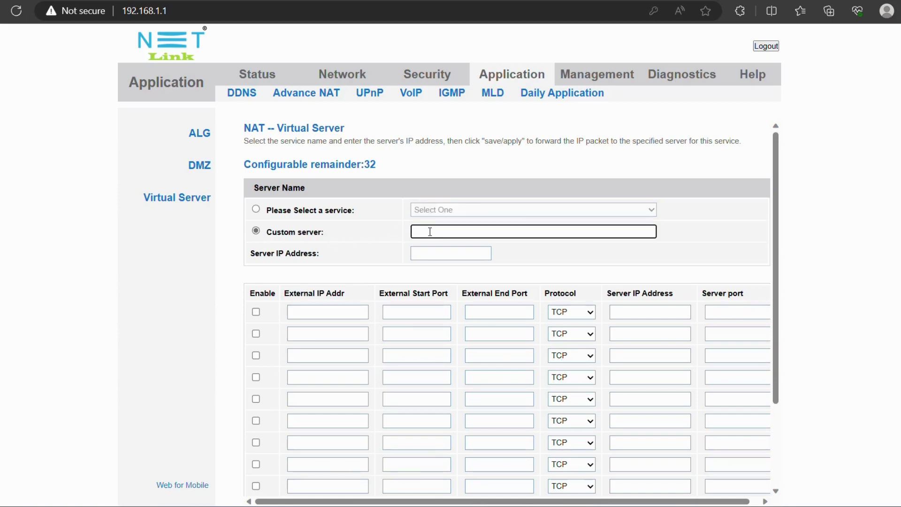
{"action": "key", "text": "ctrl+v"}
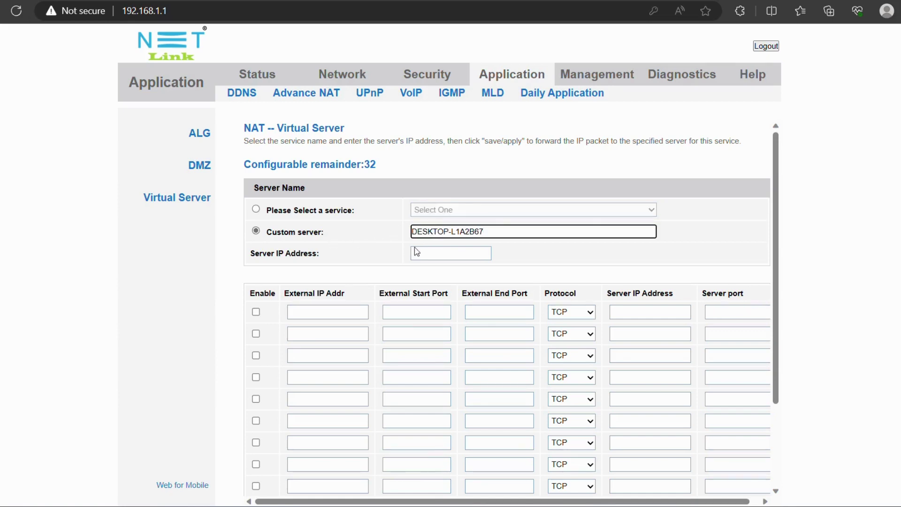
{"action": "left_click", "coordinate": [423, 253]}
{"action": "type", "text": "192.168.1.50"}
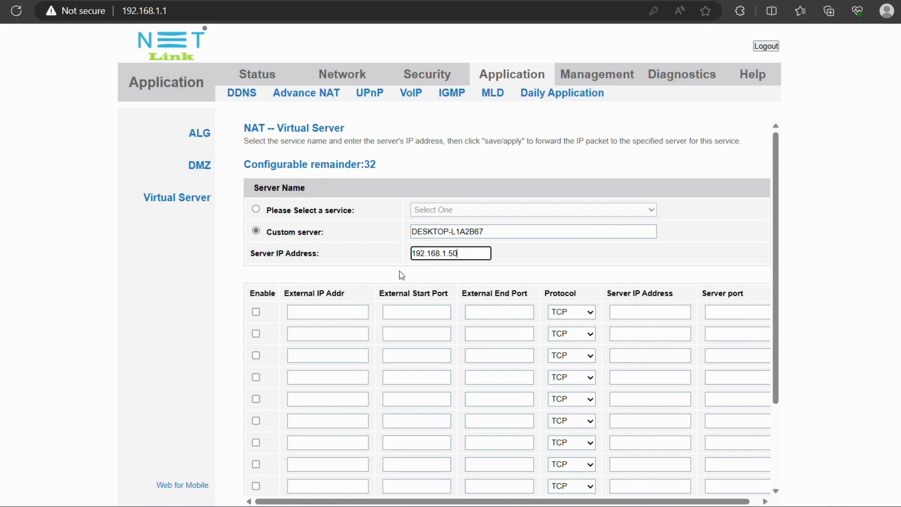
{"action": "left_click", "coordinate": [257, 312]}
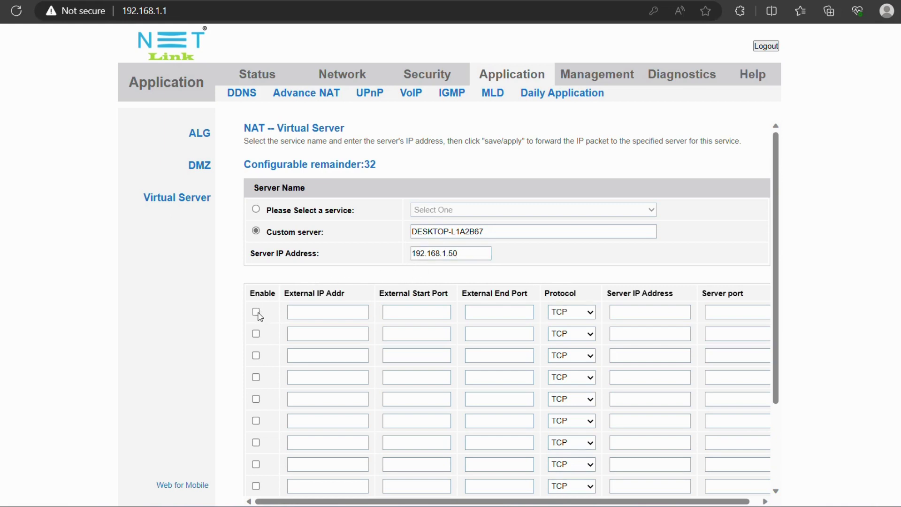
{"action": "left_click", "coordinate": [355, 314]}
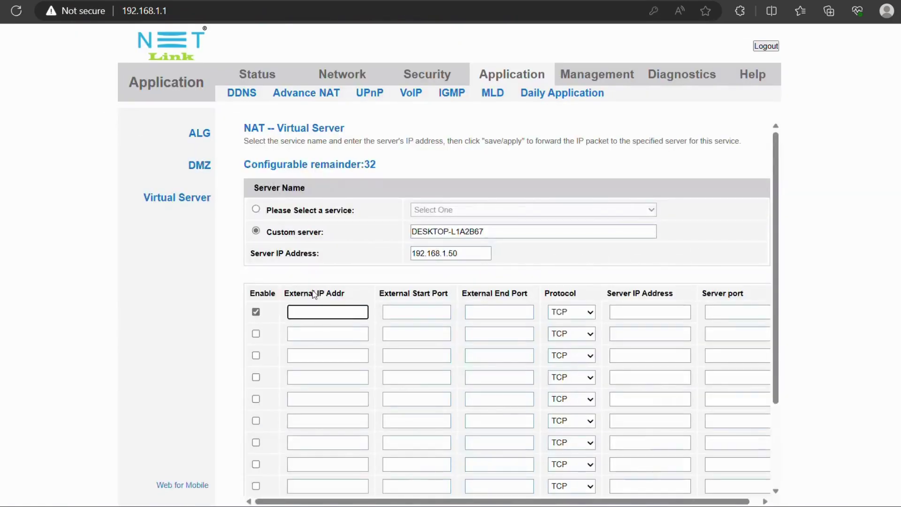
Step: Set the first rule's external ports to 3389 with protocol TCP
{"action": "left_click", "coordinate": [397, 314]}
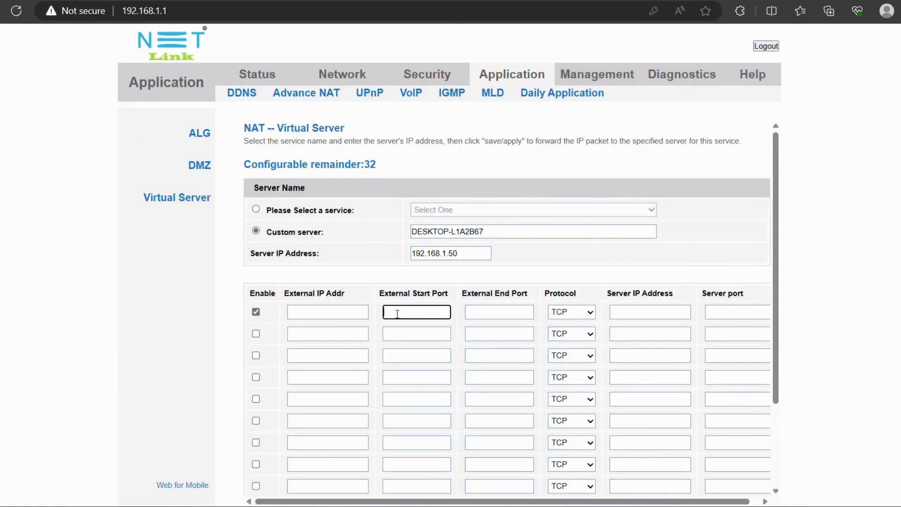
{"action": "type", "text": "3389"}
{"action": "left_click", "coordinate": [478, 312]}
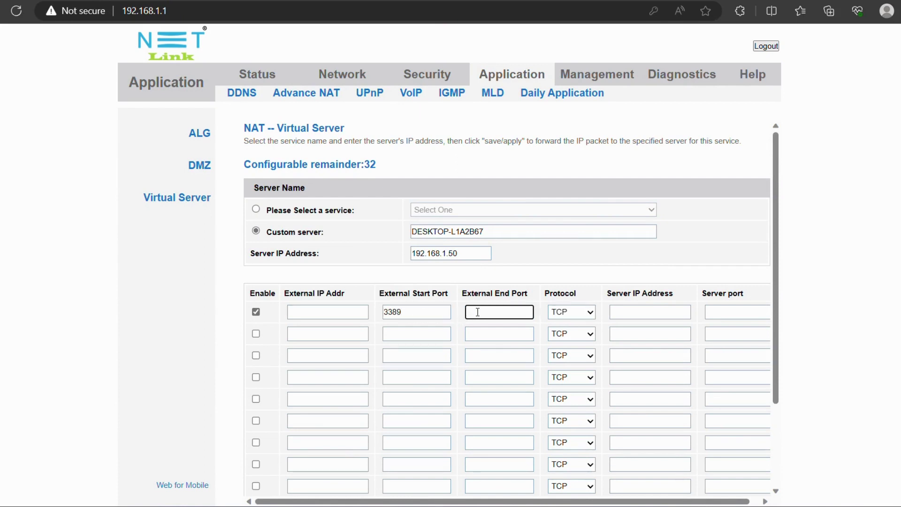
{"action": "type", "text": "3389"}
{"action": "left_click", "coordinate": [592, 317]}
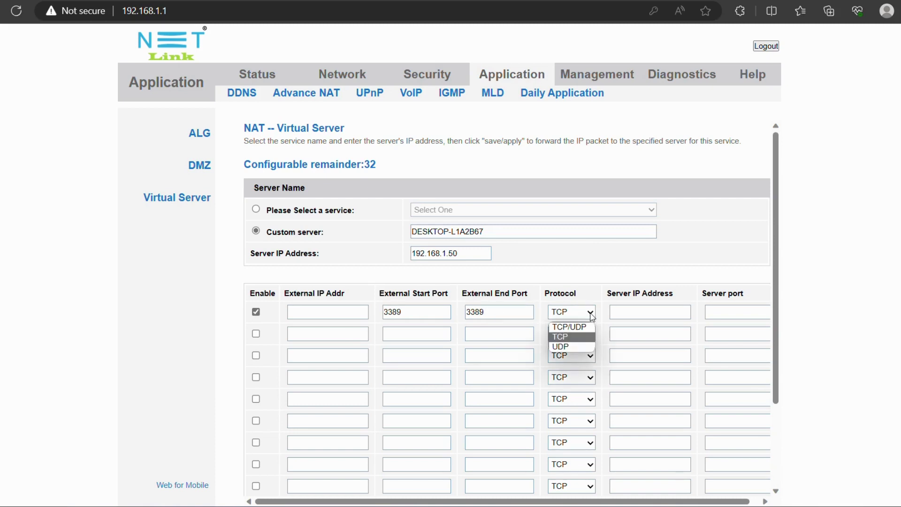
{"action": "left_click", "coordinate": [591, 337]}
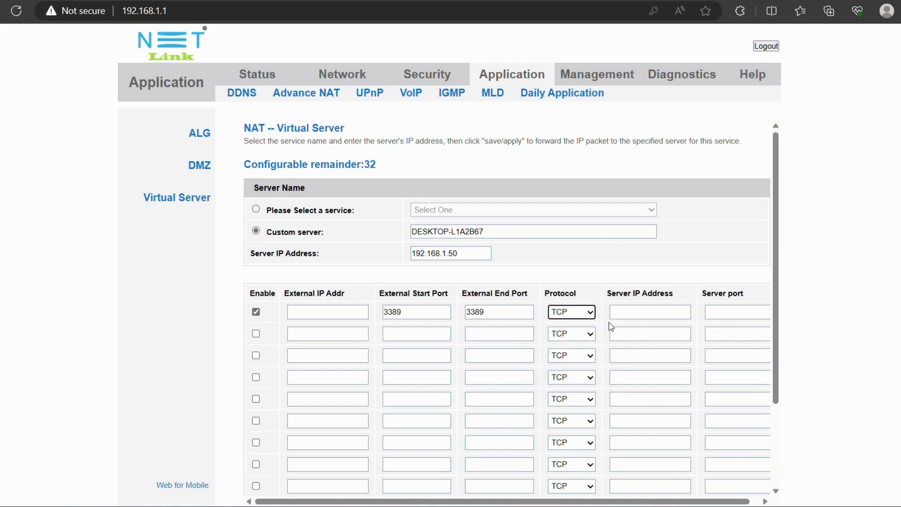
Step: Point the first rule to server 192.168.1.50 port 3389 and enable the second rule row
{"action": "left_click", "coordinate": [620, 314]}
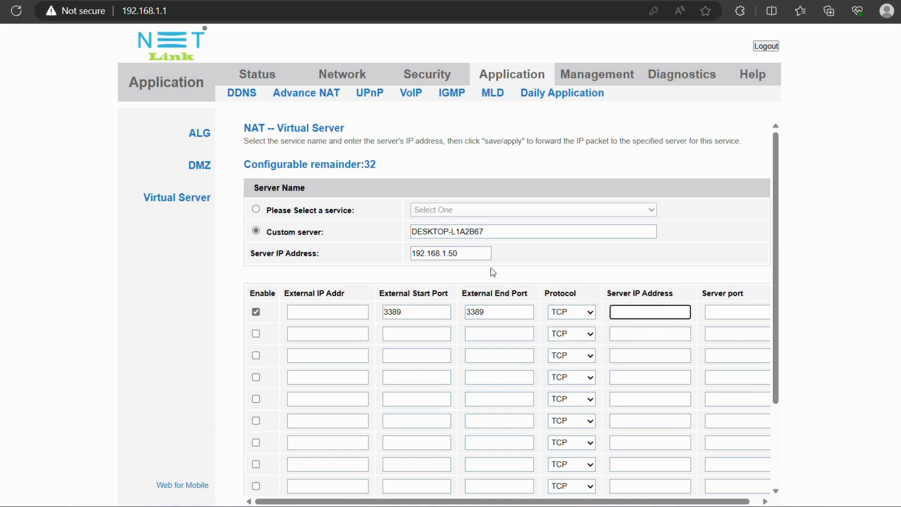
{"action": "double_click", "coordinate": [461, 255]}
{"action": "key", "text": "ctrl+c"}
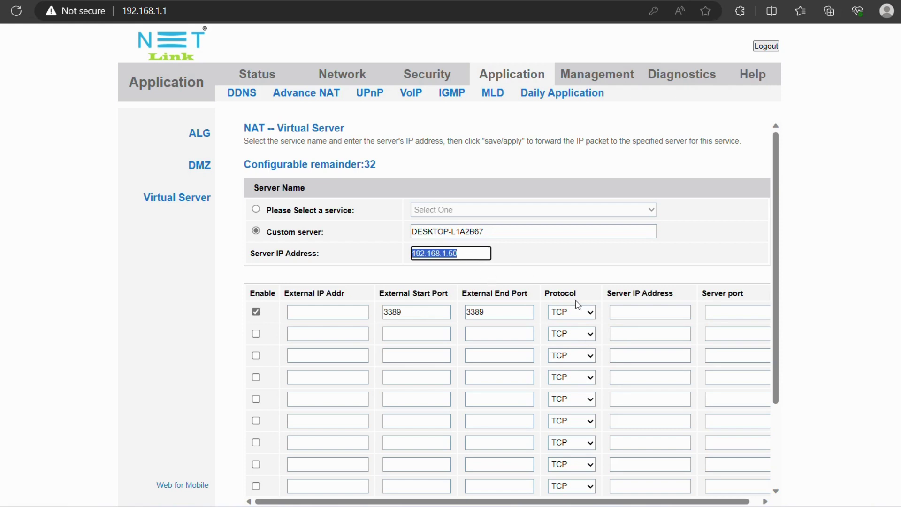
{"action": "left_click", "coordinate": [624, 310]}
{"action": "key", "text": "ctrl+v"}
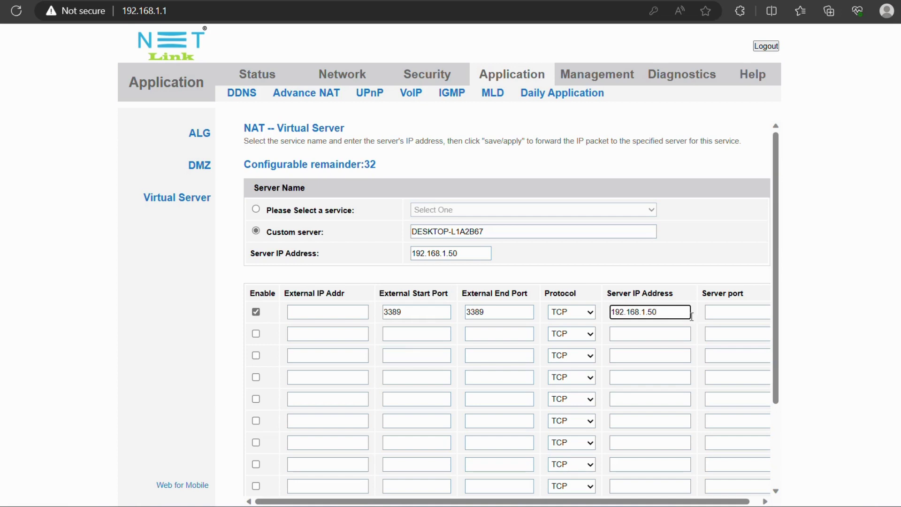
{"action": "left_click", "coordinate": [718, 311]}
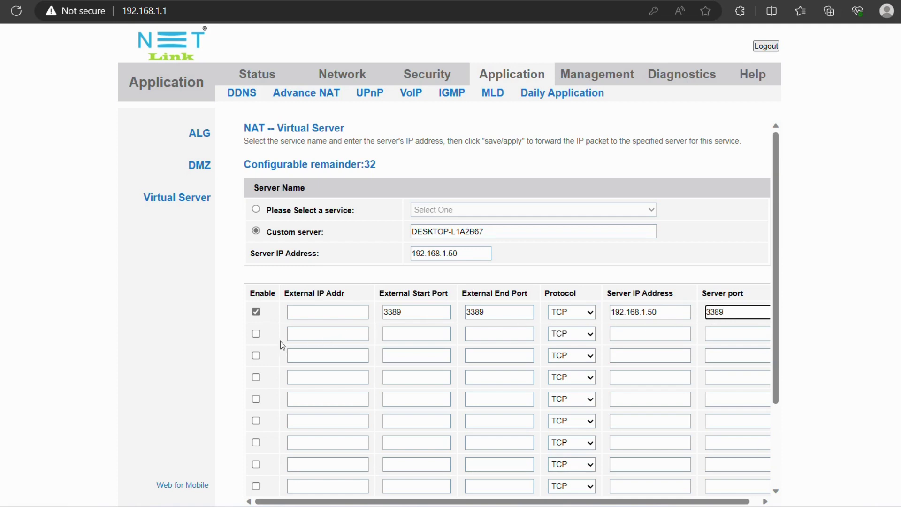
{"action": "left_click", "coordinate": [257, 335]}
{"action": "left_click", "coordinate": [295, 333]}
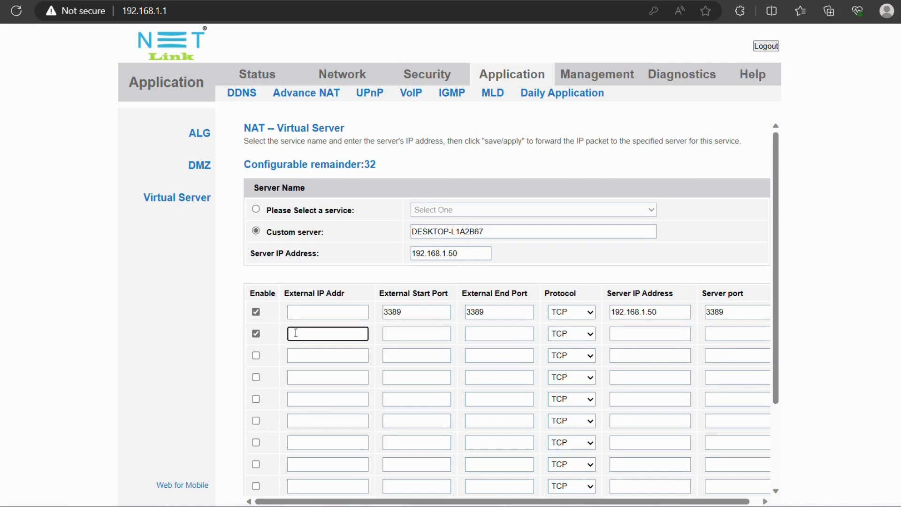
Step: Give the second rule external ports 3389–3389 with protocol UDP
{"action": "left_click", "coordinate": [389, 333]}
{"action": "type", "text": "3389"}
{"action": "left_click", "coordinate": [478, 334]}
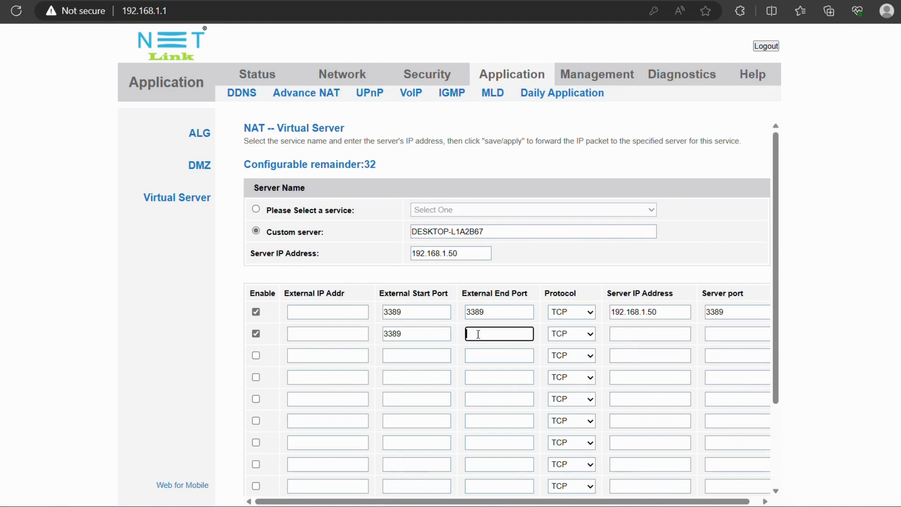
{"action": "type", "text": "3389"}
{"action": "left_click", "coordinate": [590, 335]}
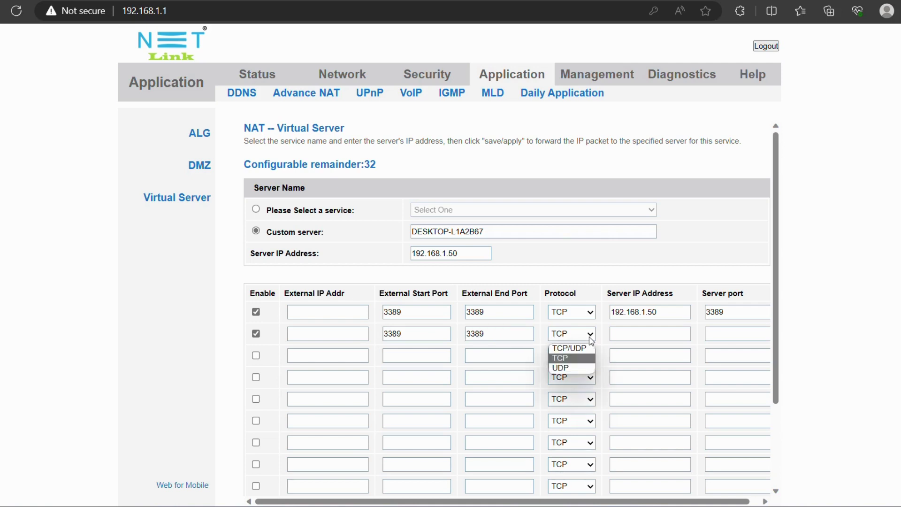
{"action": "left_click", "coordinate": [582, 371]}
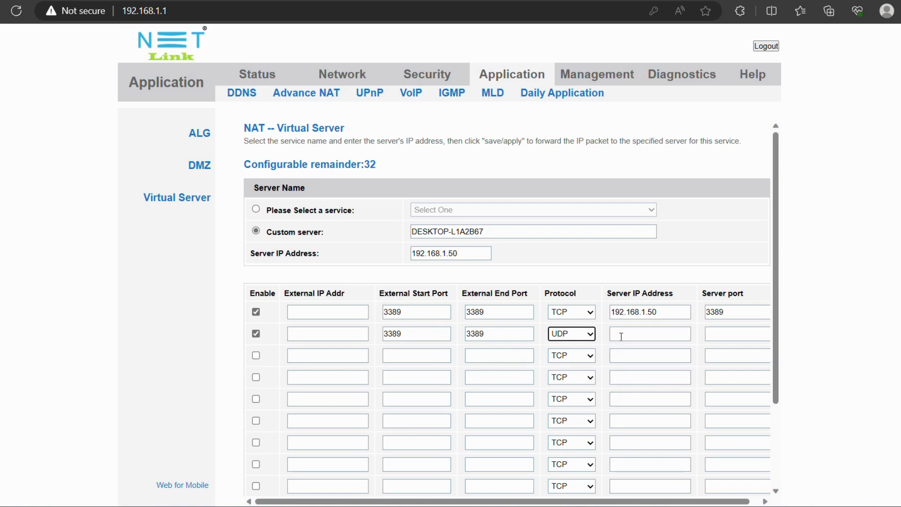
Step: Point the second rule to server 192.168.1.50 port 3389 and save/apply the rules
{"action": "left_click", "coordinate": [621, 336]}
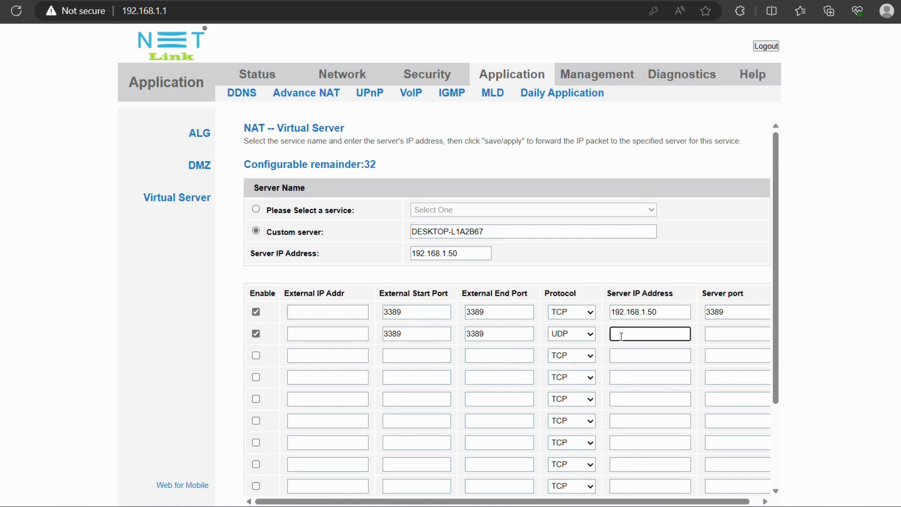
{"action": "double_click", "coordinate": [457, 254]}
{"action": "key", "text": "ctrl+c"}
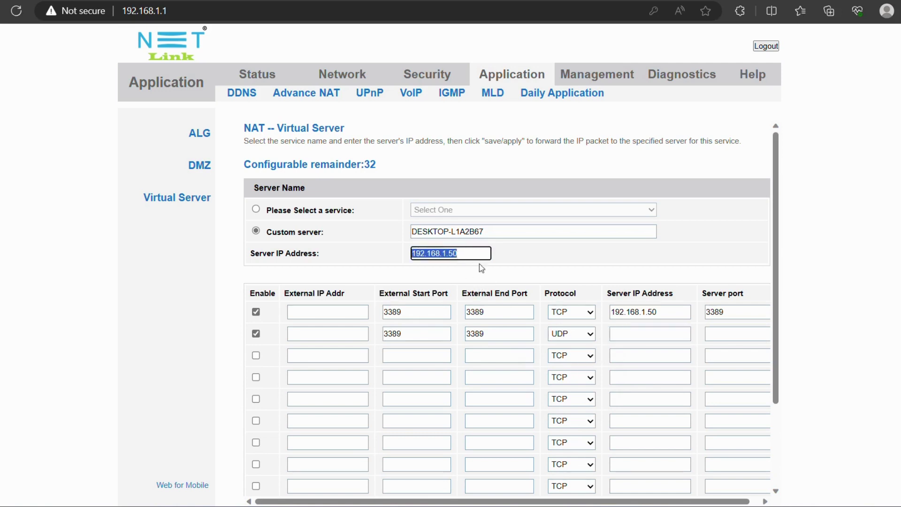
{"action": "left_click", "coordinate": [627, 337]}
{"action": "key", "text": "ctrl+v"}
{"action": "left_click", "coordinate": [713, 337]}
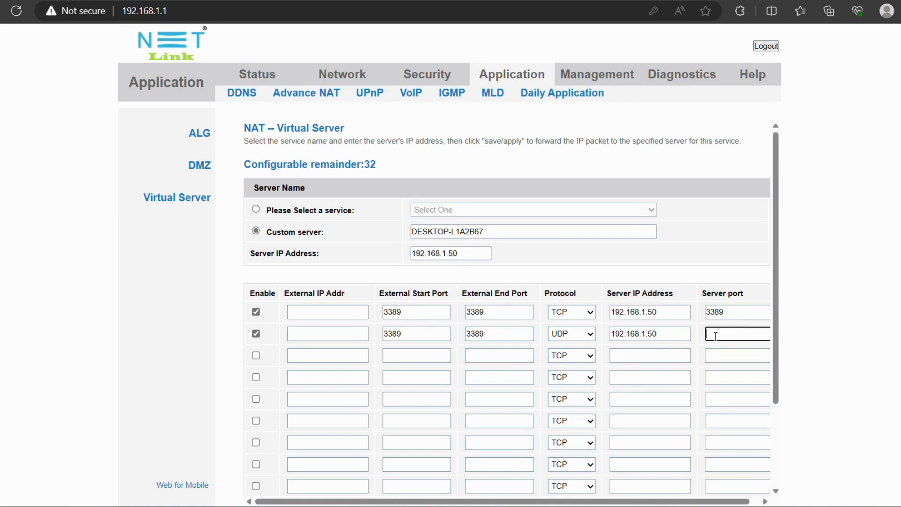
{"action": "type", "text": "3389"}
{"action": "scroll", "coordinate": [737, 335], "scroll_direction": "down", "scroll_amount": 3}
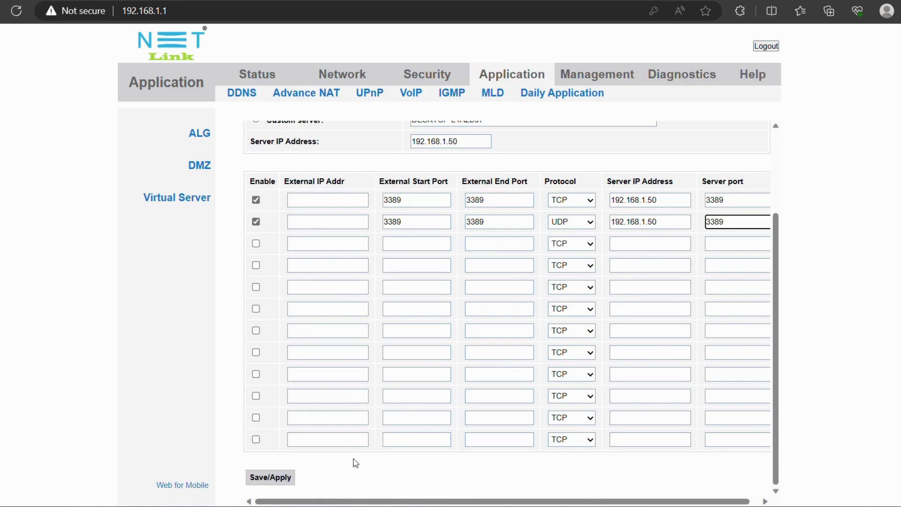
{"action": "left_click", "coordinate": [271, 478]}
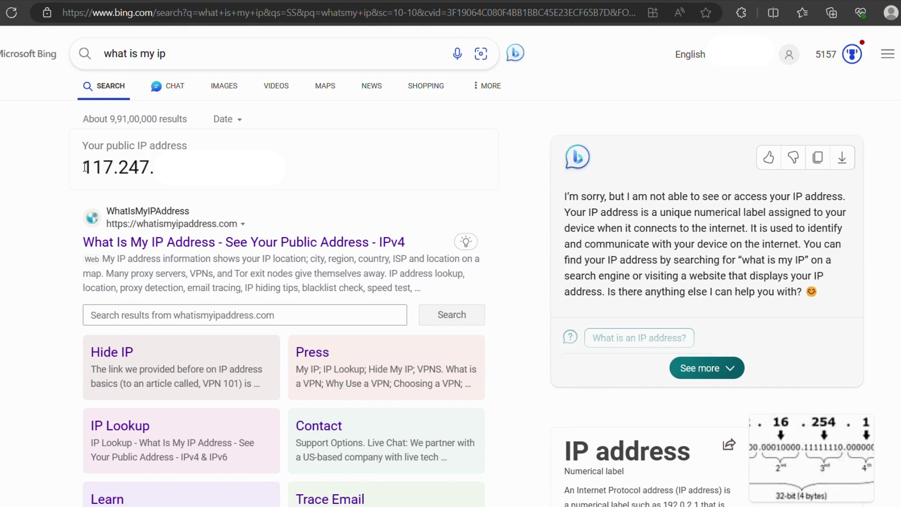
Step: Select the public IP address in Bing's 'what is my ip' result for copying
{"action": "left_click_drag", "start_coordinate": [85, 167], "coordinate": [159, 168]}
{"action": "key", "text": "ctrl+c"}
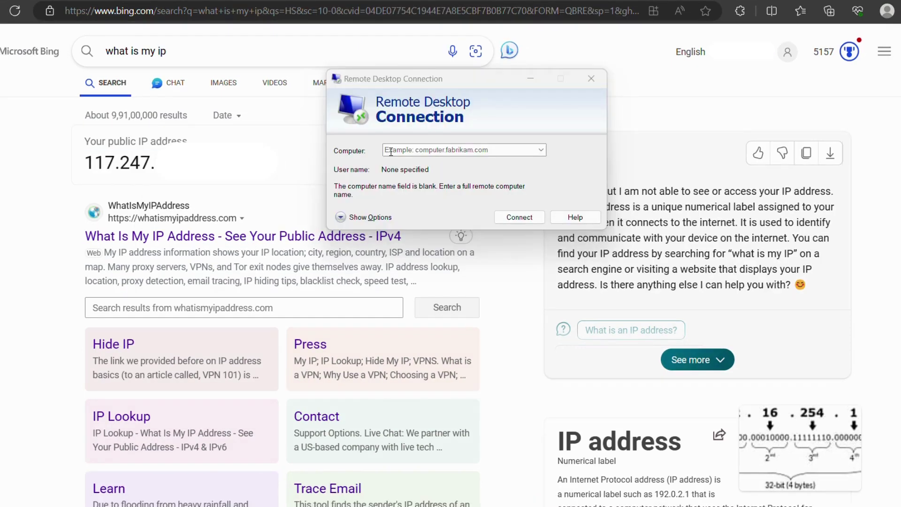
Step: Paste the public IP as the remote computer, connect, and accept the certificate warning
{"action": "left_click", "coordinate": [391, 152]}
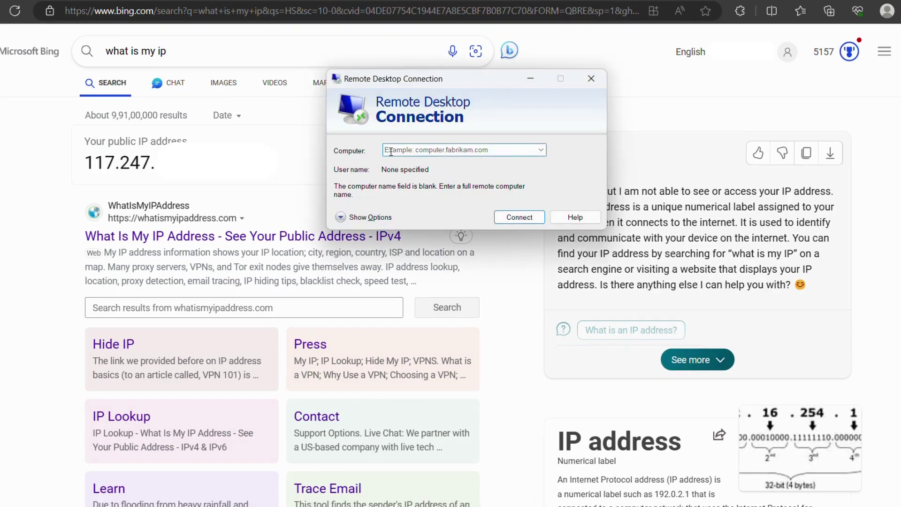
{"action": "key", "text": "ctrl+v"}
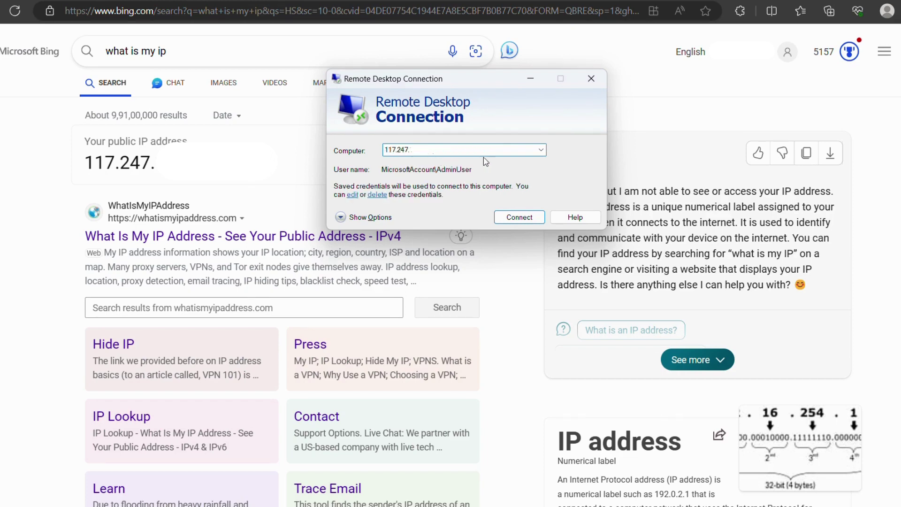
{"action": "left_click", "coordinate": [510, 219]}
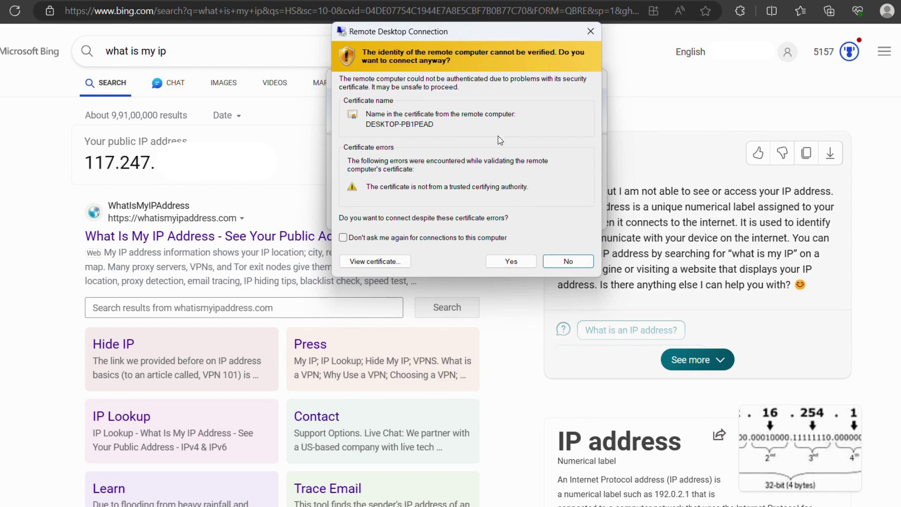
{"action": "left_click", "coordinate": [508, 263]}
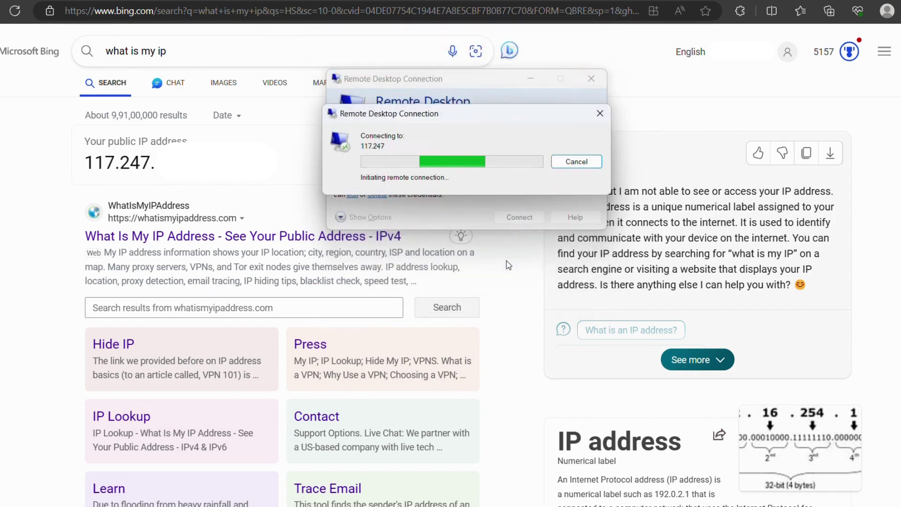